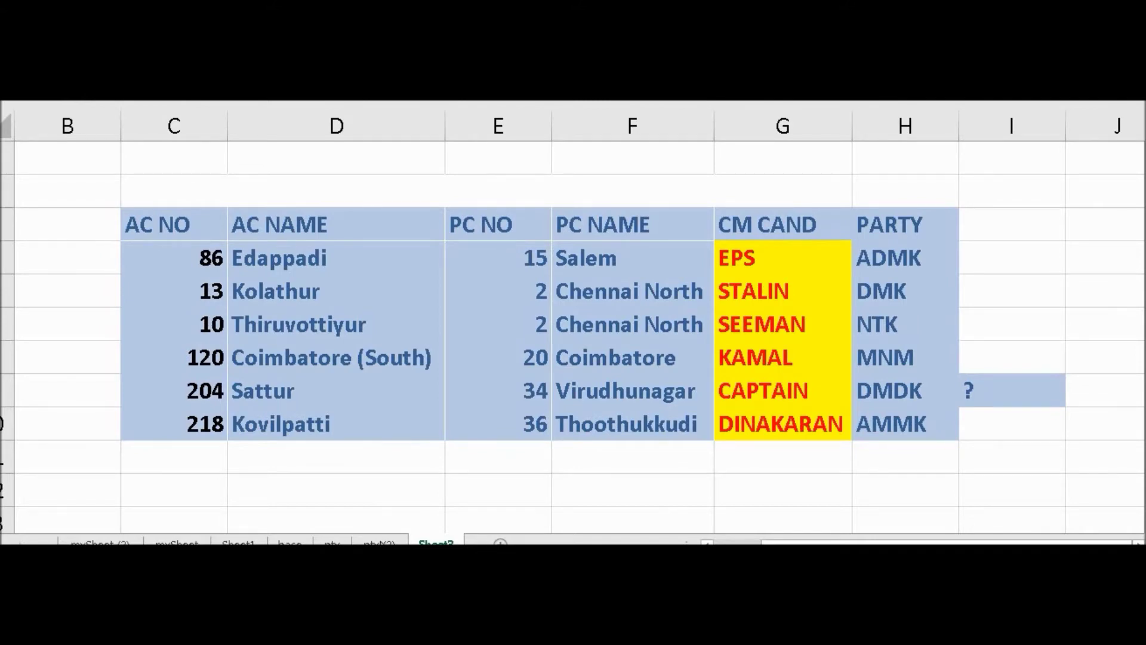
# Go to the pty sheet and filter the pivot table's PARTY field to show only DMK.
pyautogui.hotkey('ctrl', 'pageup')
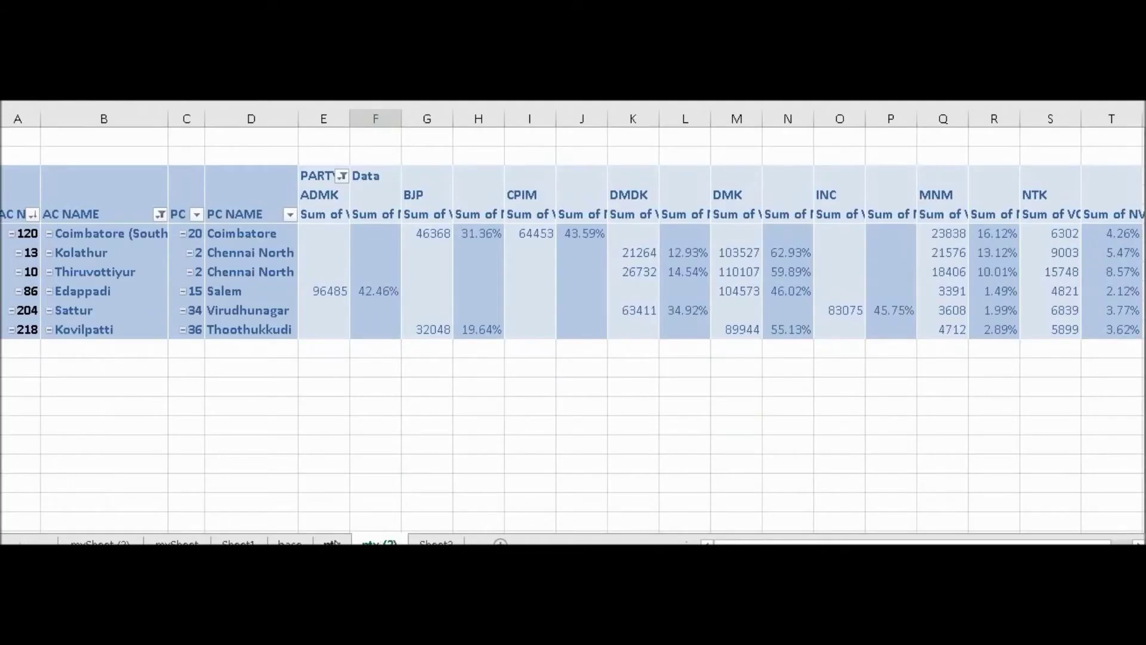
pyautogui.click(332, 542)
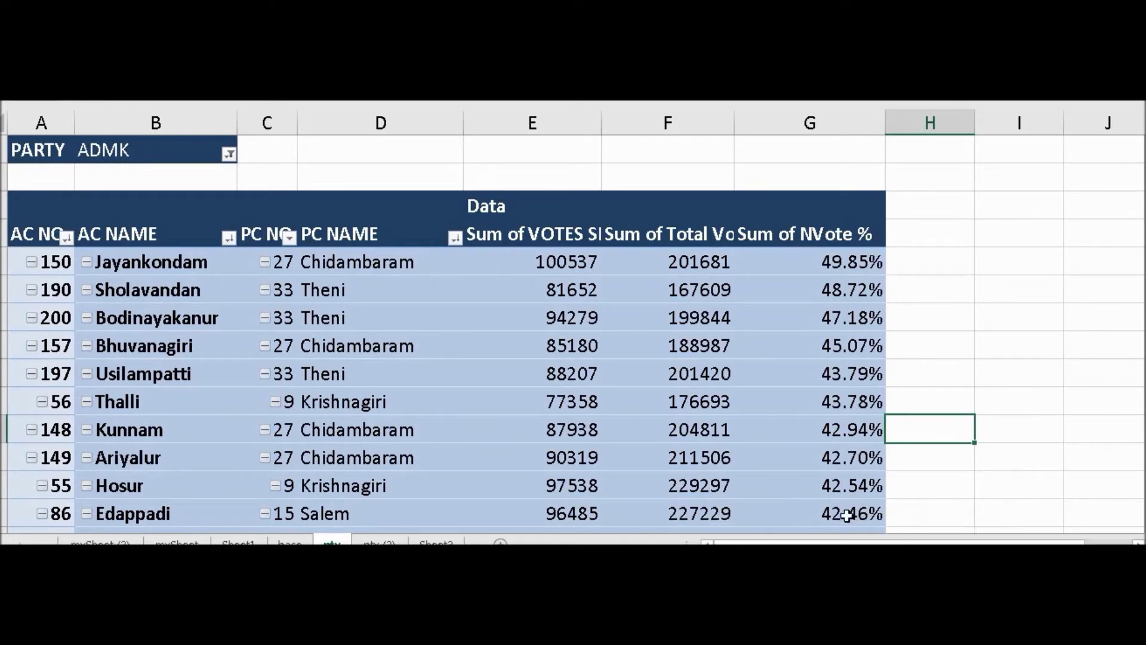
pyautogui.click(228, 154)
pyautogui.click(146, 175)
pyautogui.write('DMK')
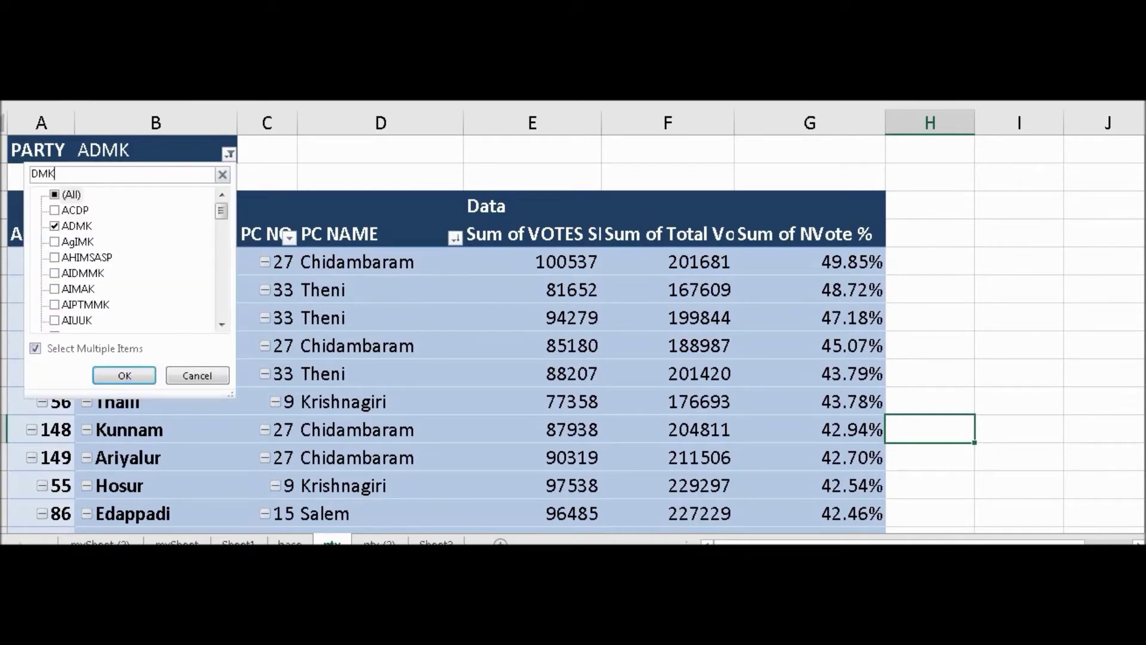
pyautogui.click(54, 226)
pyautogui.click(126, 376)
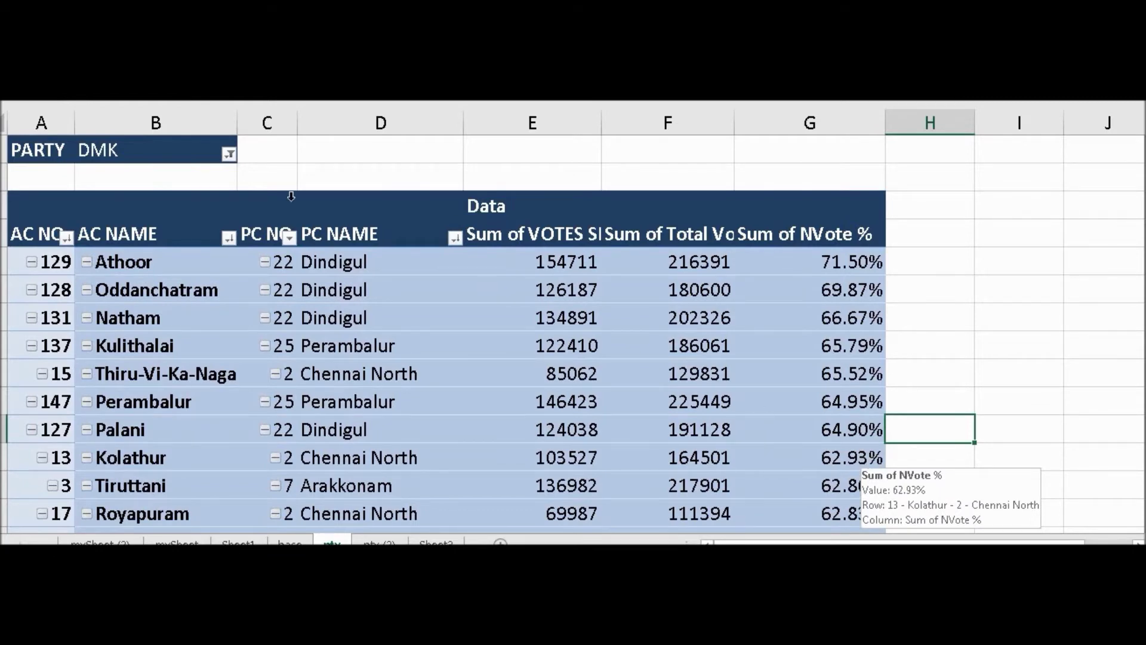
# Change the pivot table's PARTY filter to ADMK and check the vote percentage for Edappadi.
pyautogui.click(230, 155)
pyautogui.click(143, 176)
pyautogui.write('ADMK')
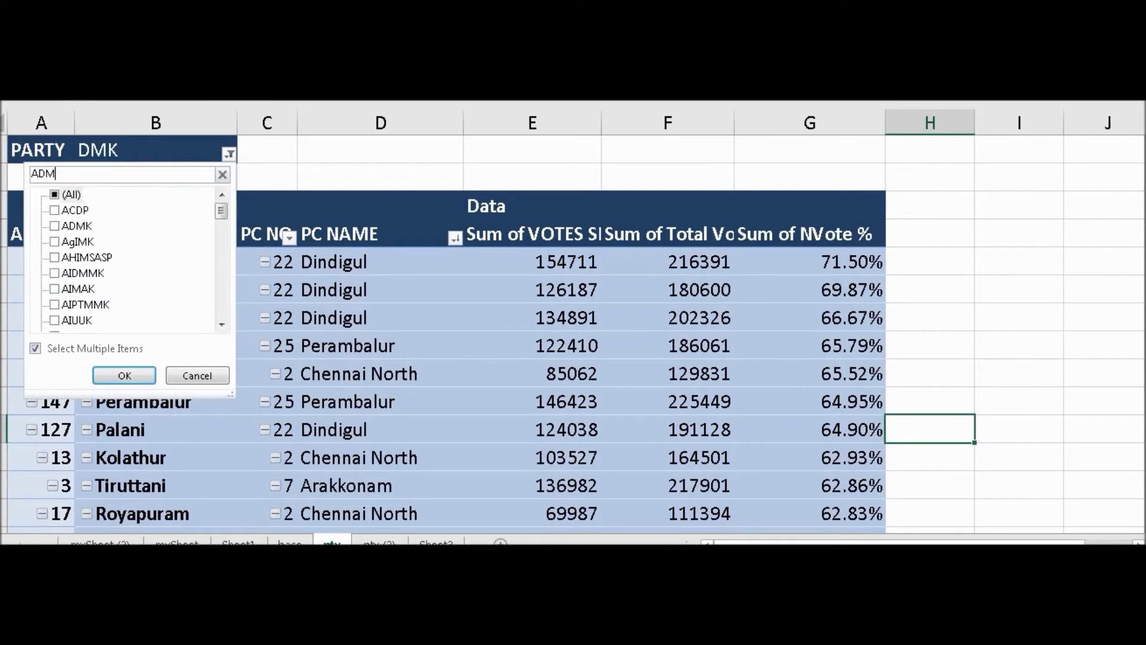
pyautogui.click(141, 374)
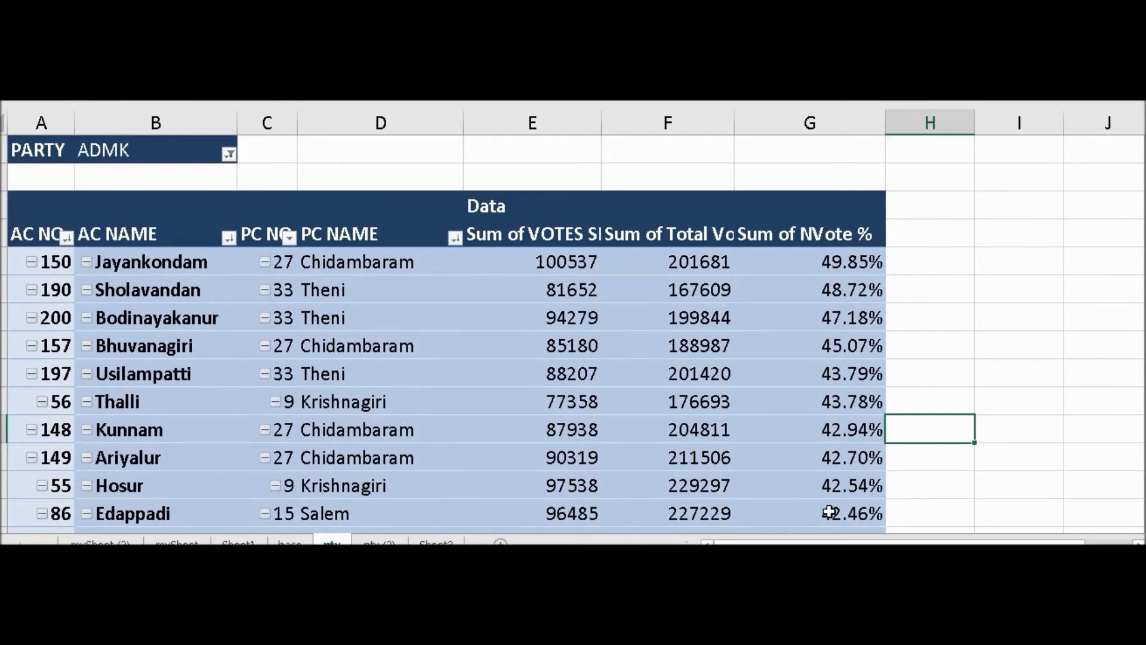
pyautogui.moveTo(852, 514)
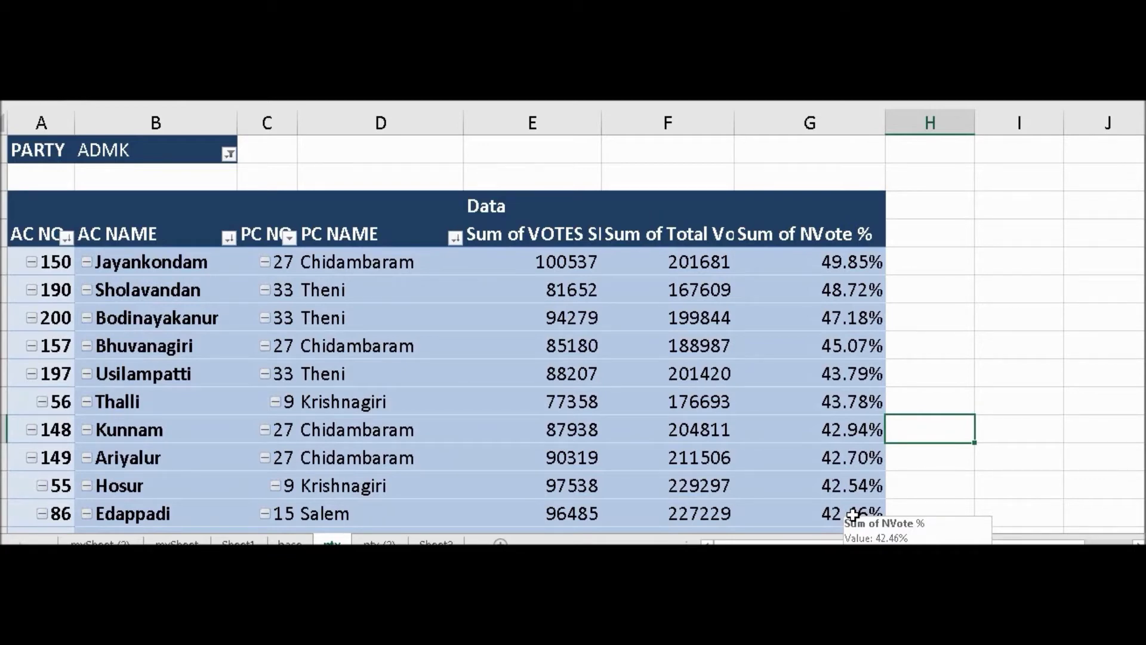
# Change the pivot table's PARTY filter to NTK and examine the vote percentages of the leading constituencies, including Thiruvottiyur.
pyautogui.click(229, 155)
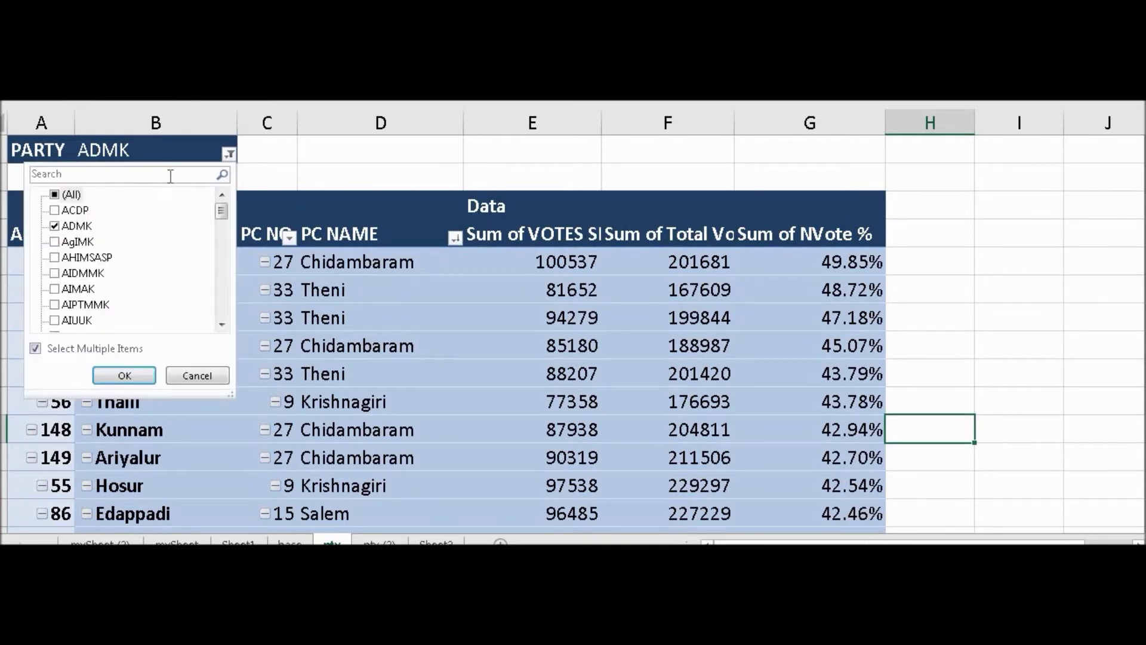
pyautogui.click(170, 175)
pyautogui.write('NTK')
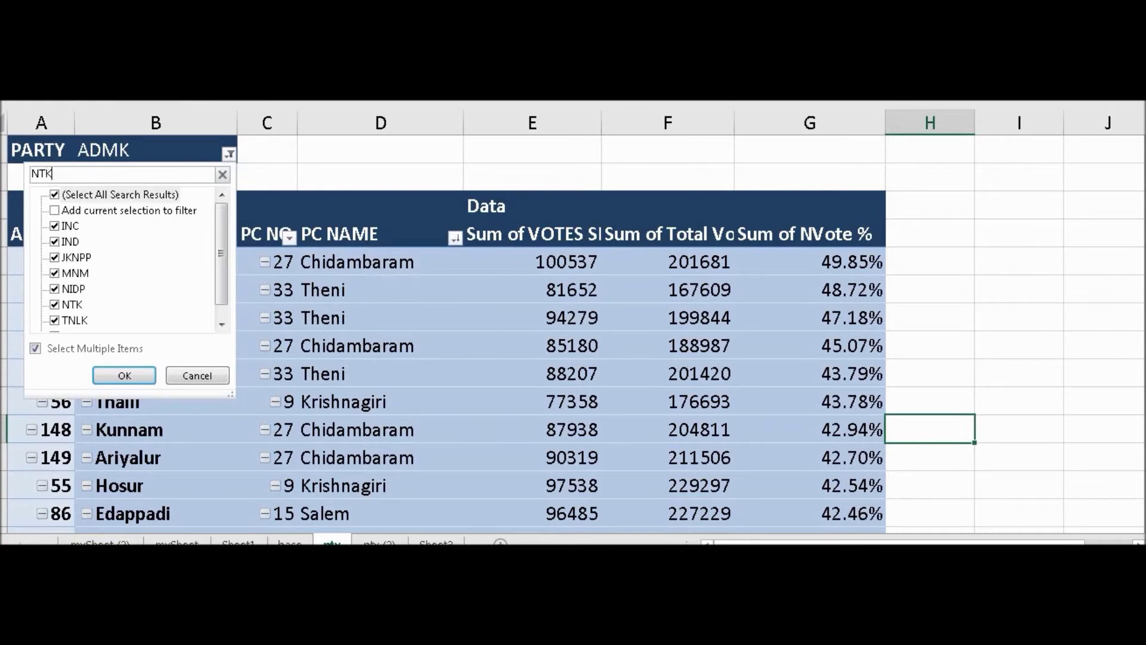
pyautogui.click(120, 375)
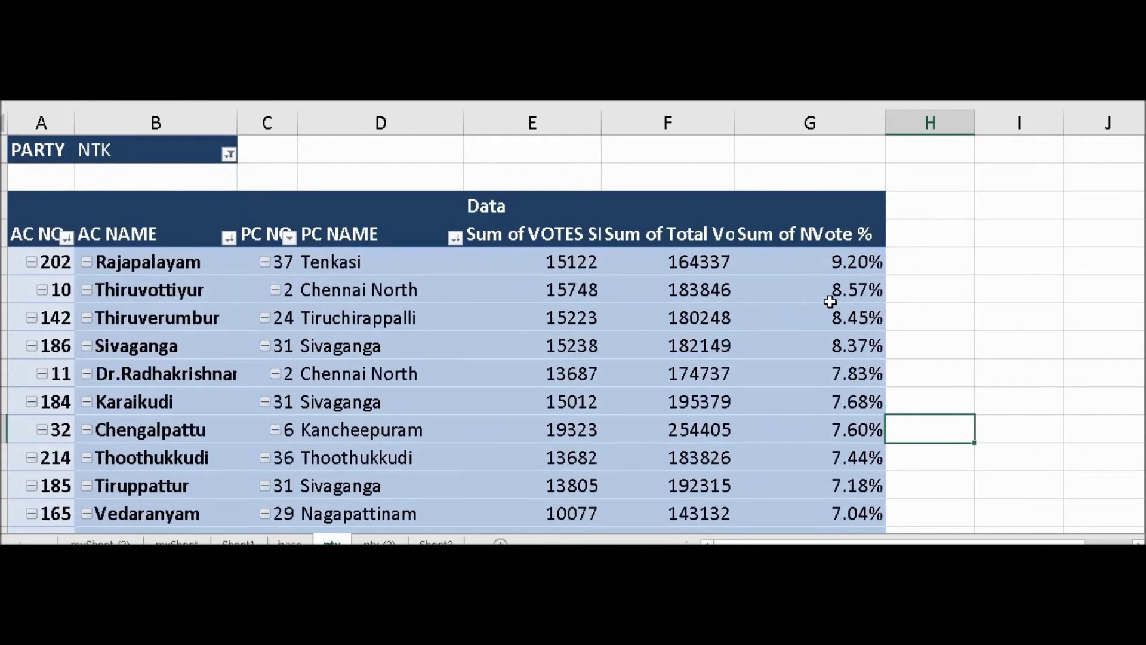
pyautogui.moveTo(854, 281)
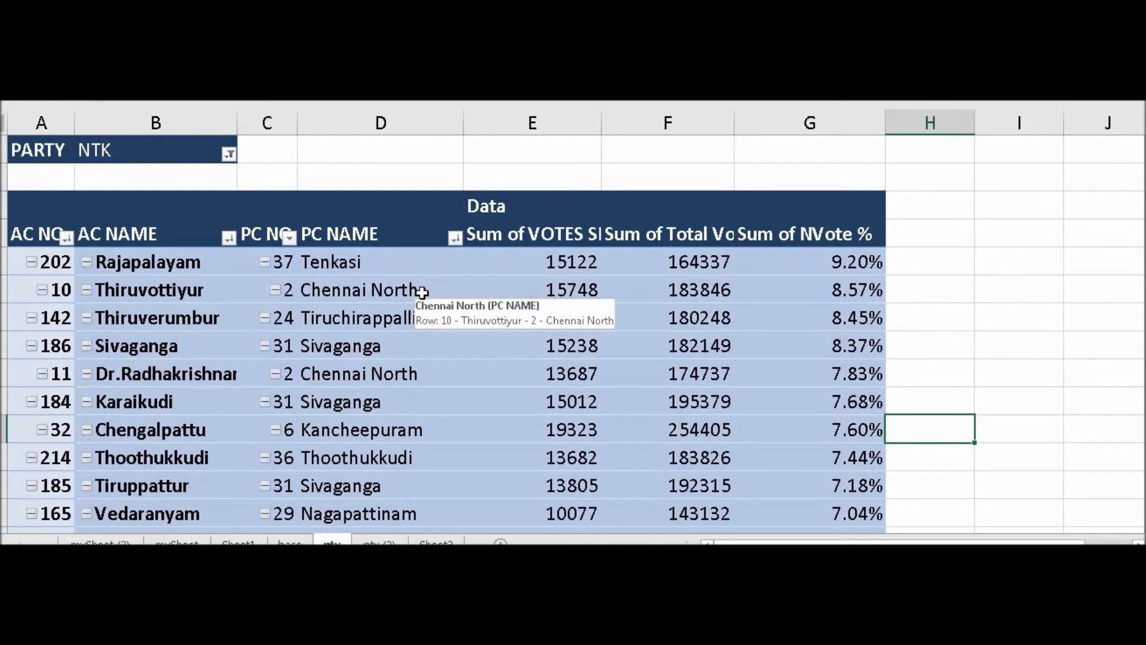
pyautogui.moveTo(857, 260)
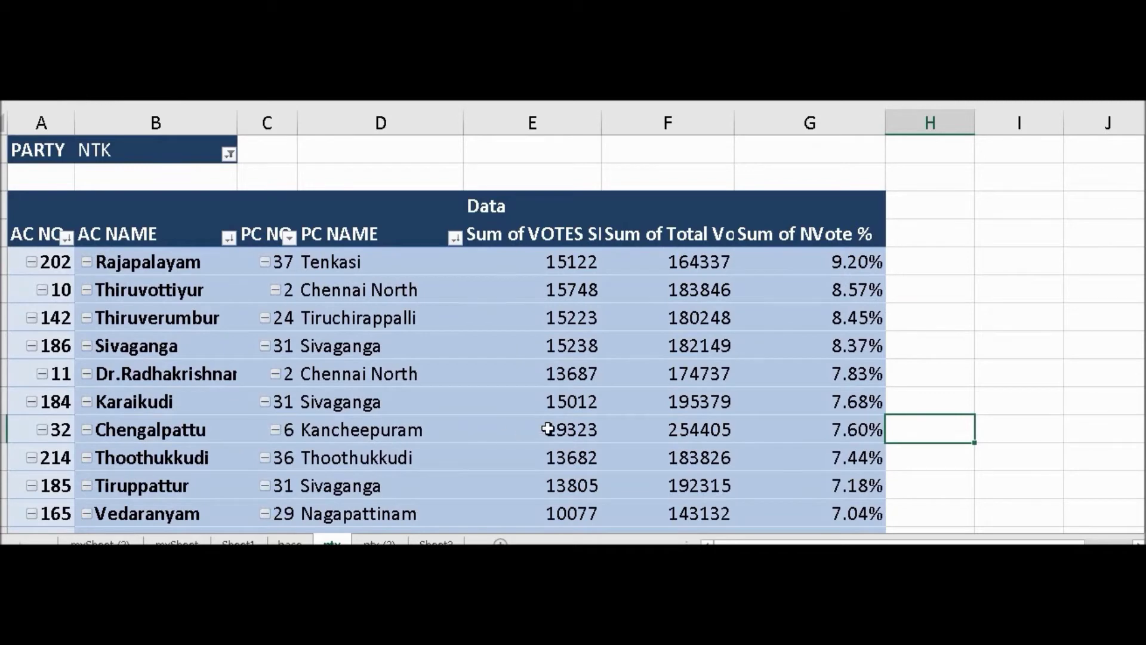
pyautogui.moveTo(548, 429)
# Change the pivot table's PARTY filter to MNM and check the vote percentage for Coimbatore (South).
pyautogui.click(228, 154)
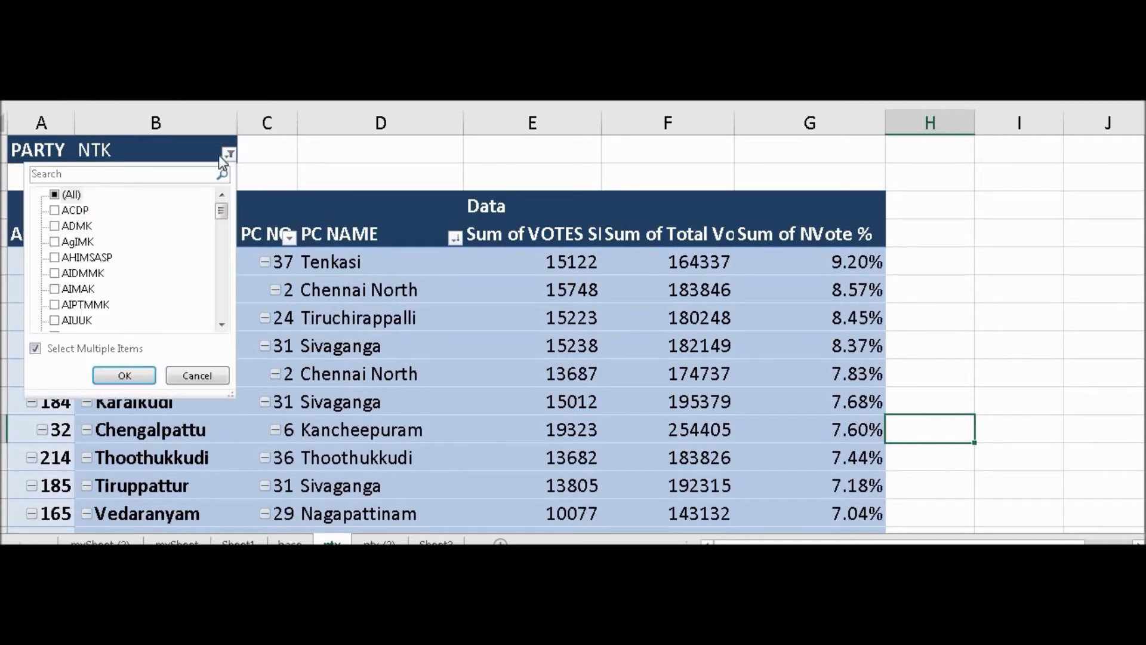
pyautogui.click(176, 179)
pyautogui.write('MNM')
pyautogui.click(141, 378)
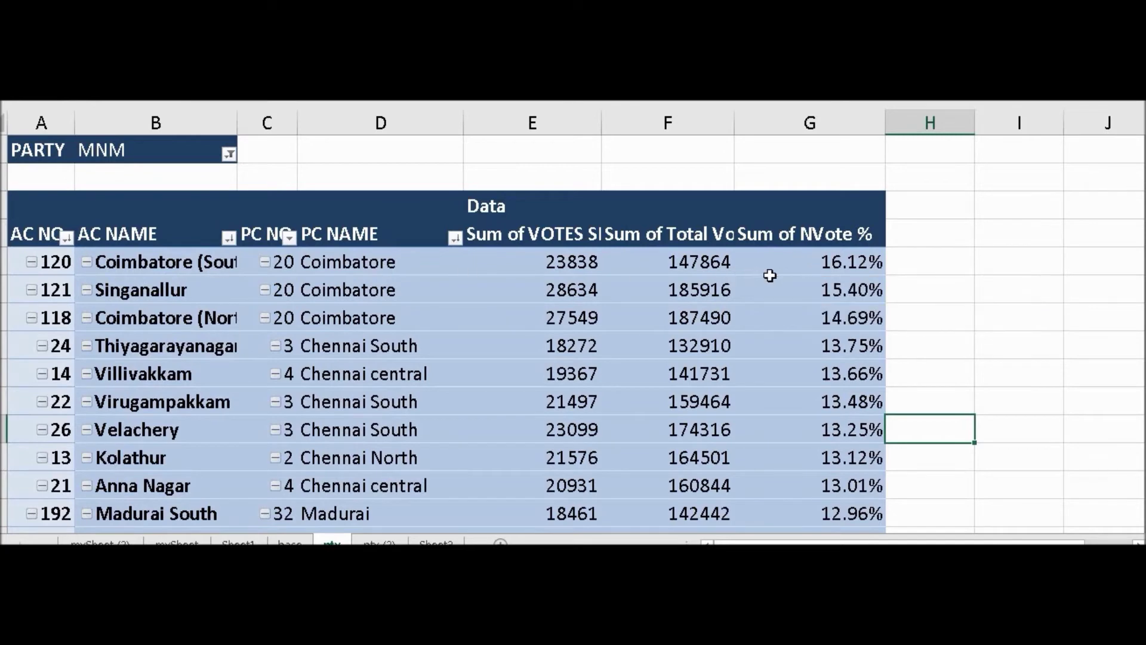
pyautogui.moveTo(817, 262)
# Change the pivot table's PARTY filter to DMDK and examine the vote percentages for Sattur and the constituencies below it.
pyautogui.click(229, 155)
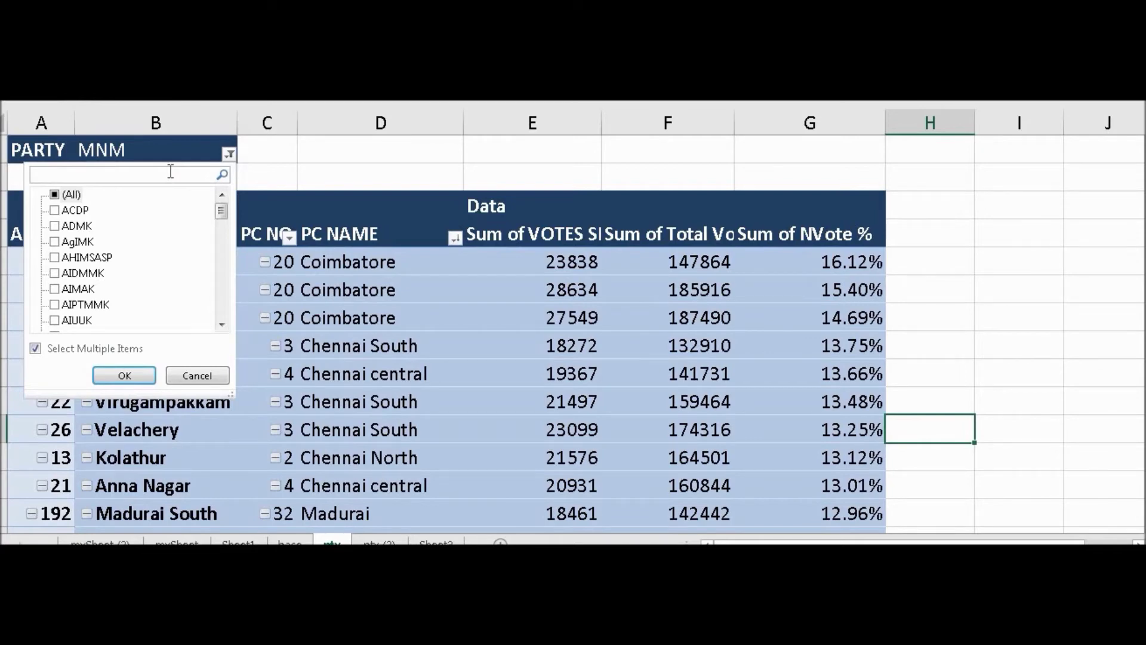
pyautogui.write('DMDK')
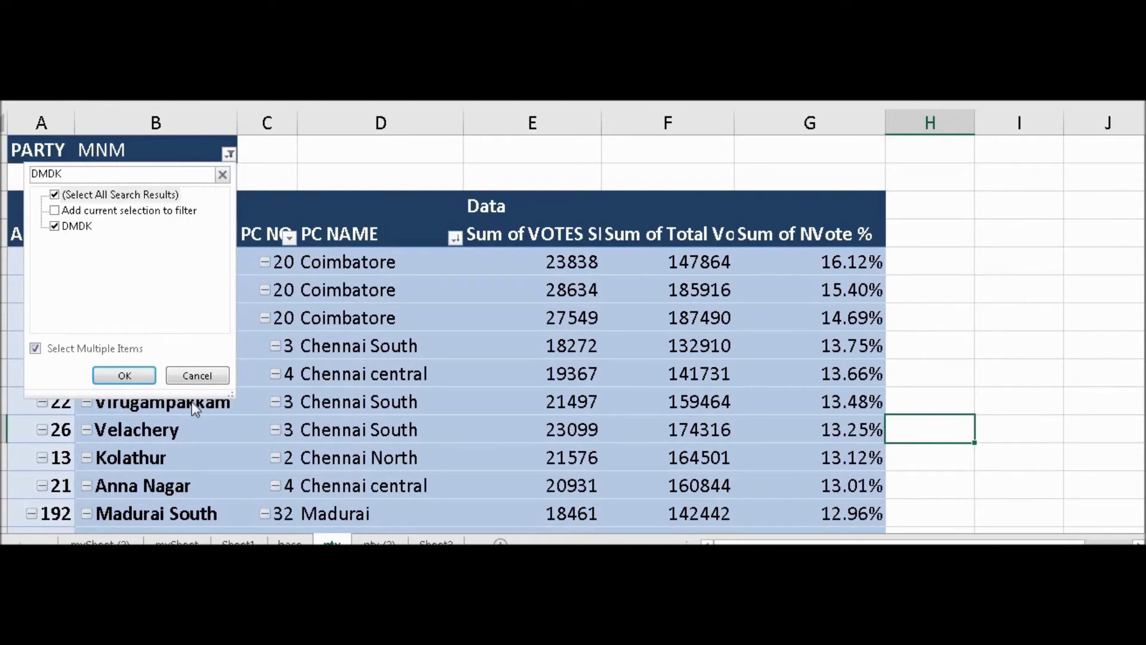
pyautogui.click(124, 375)
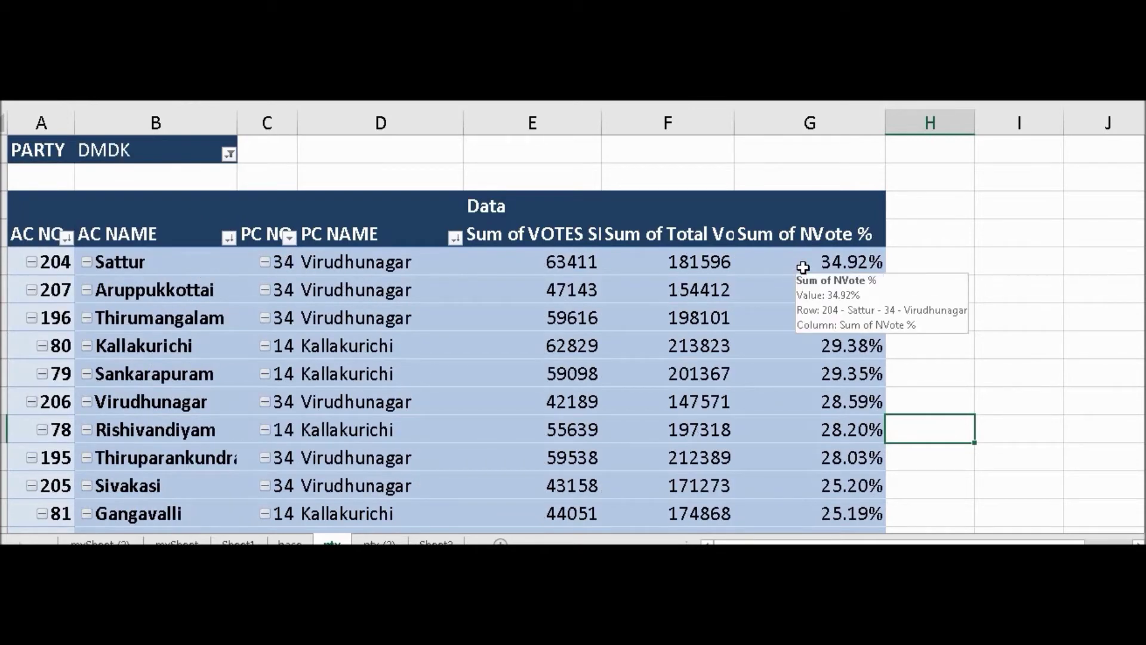
pyautogui.moveTo(789, 375)
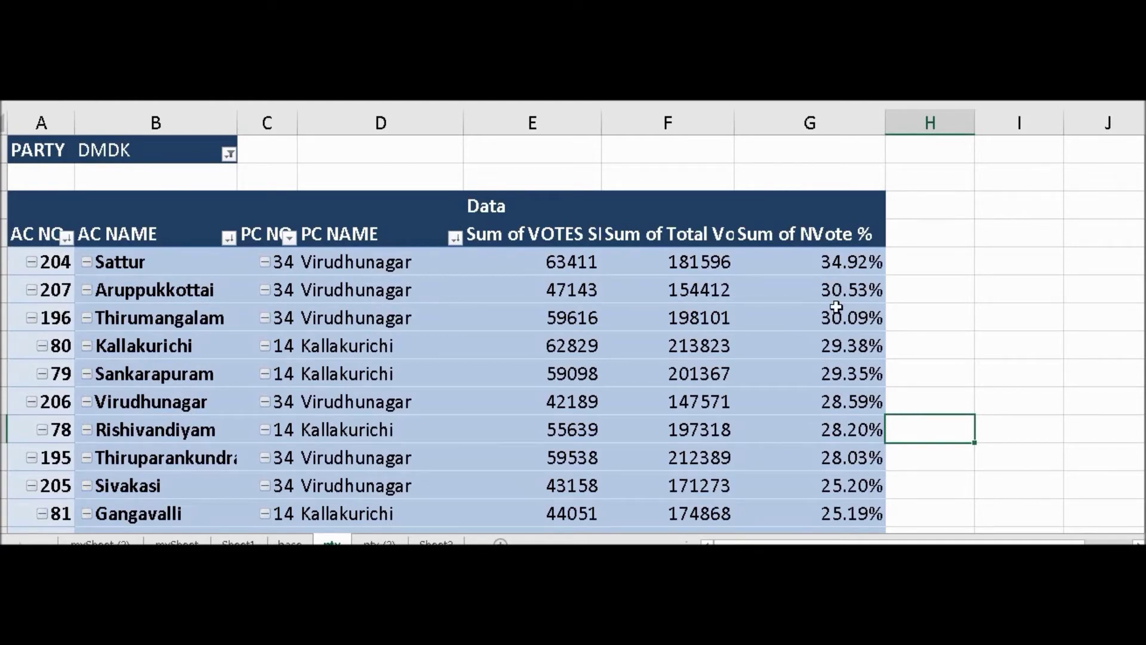
pyautogui.moveTo(835, 321)
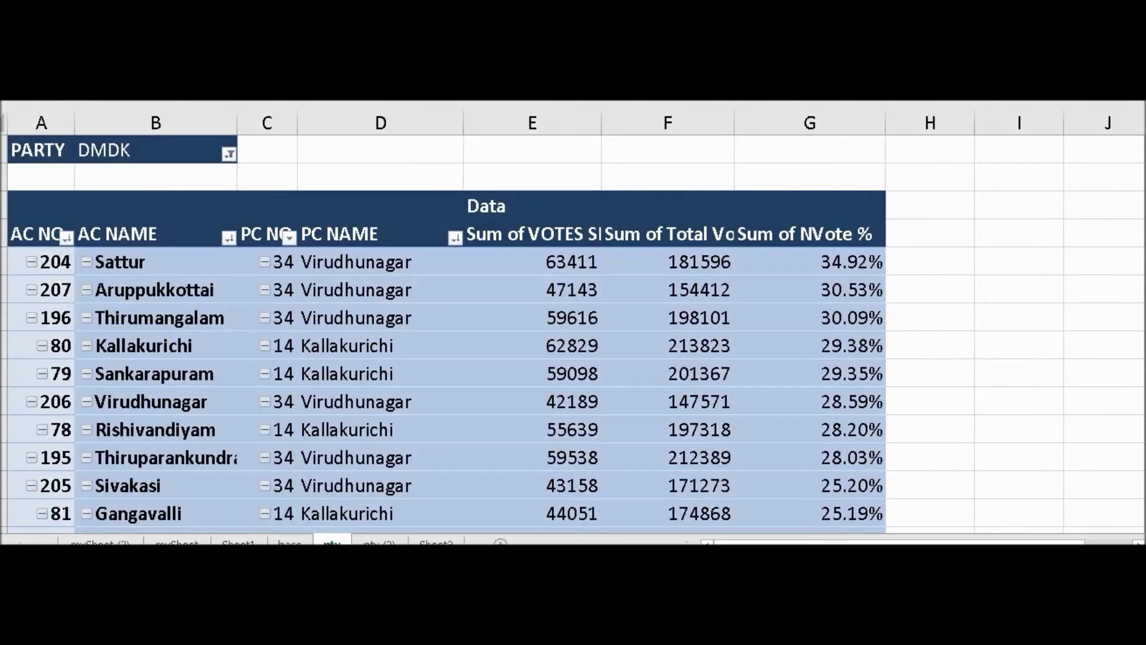
# Open mySheet to view the independent candidate's results across the Thoothukkudi assembly segments.
pyautogui.scroll(3, 573, 328)
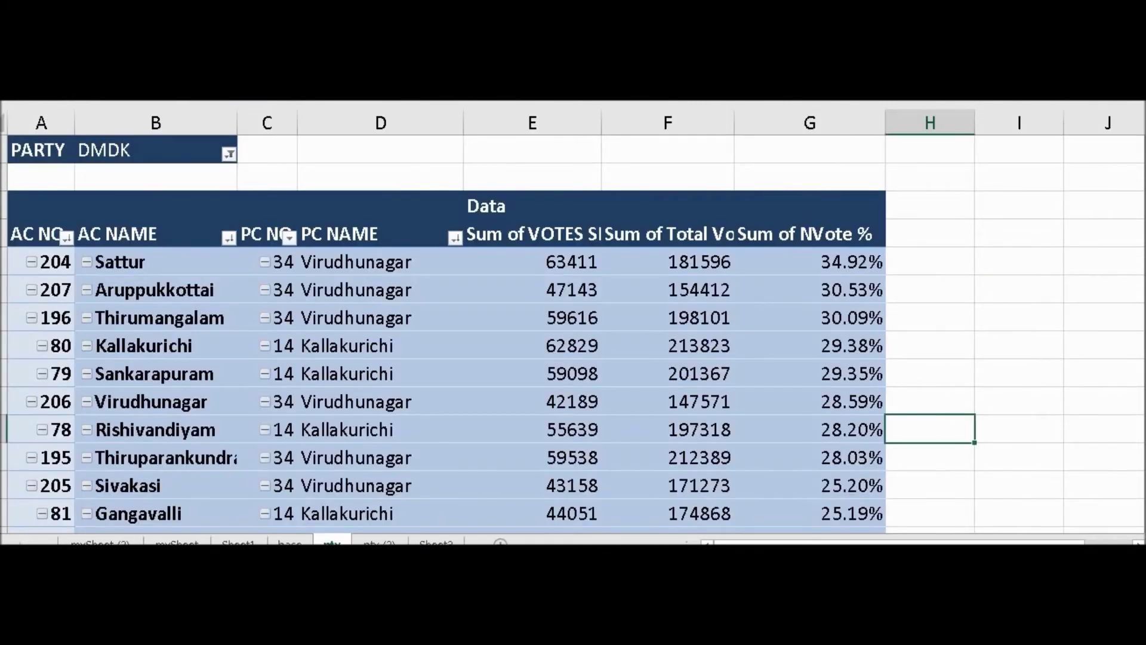
pyautogui.click(177, 543)
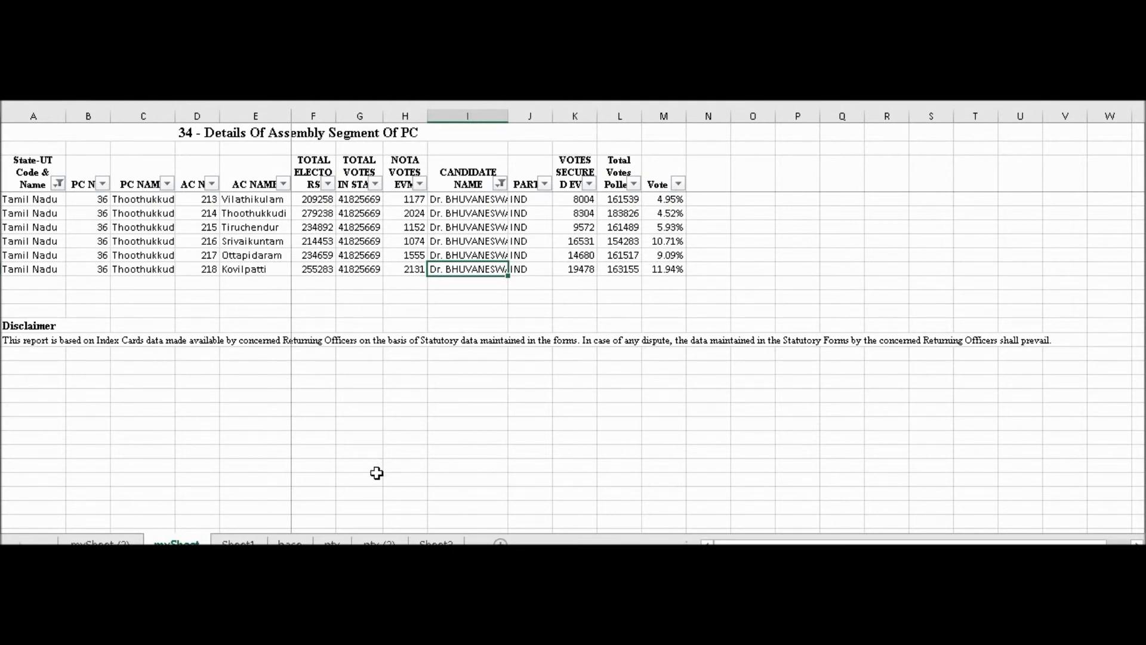
# Compare Edappadi's ADMK and DMK votes on the pty (2) sheet with its party results in the other workbook.
pyautogui.click(382, 542)
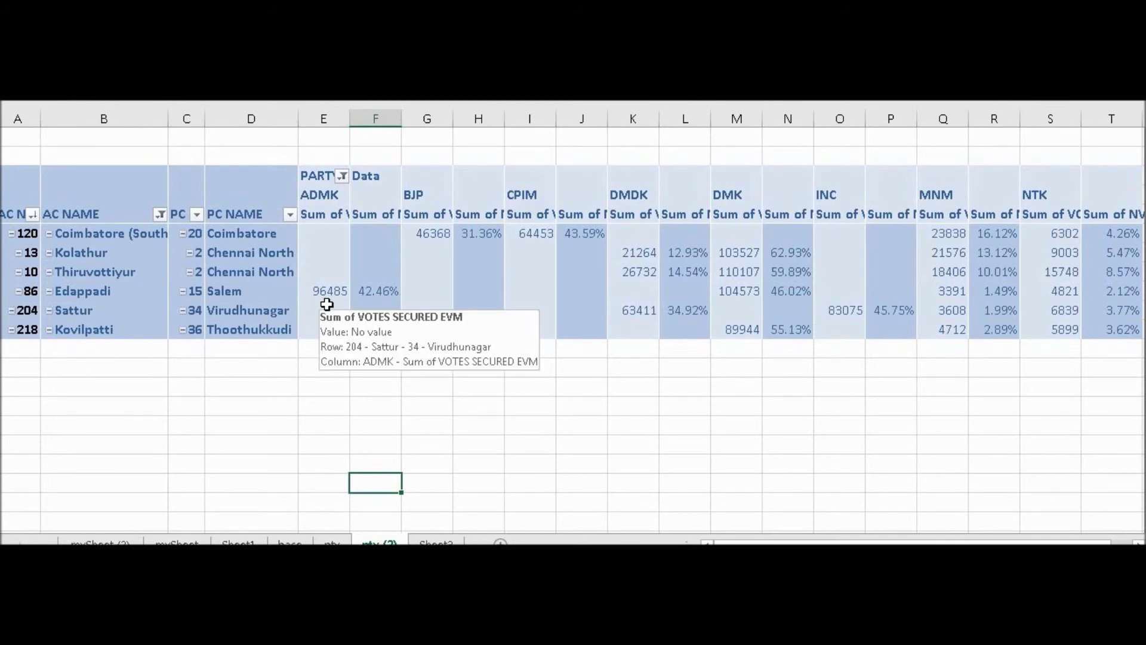
pyautogui.moveTo(325, 291)
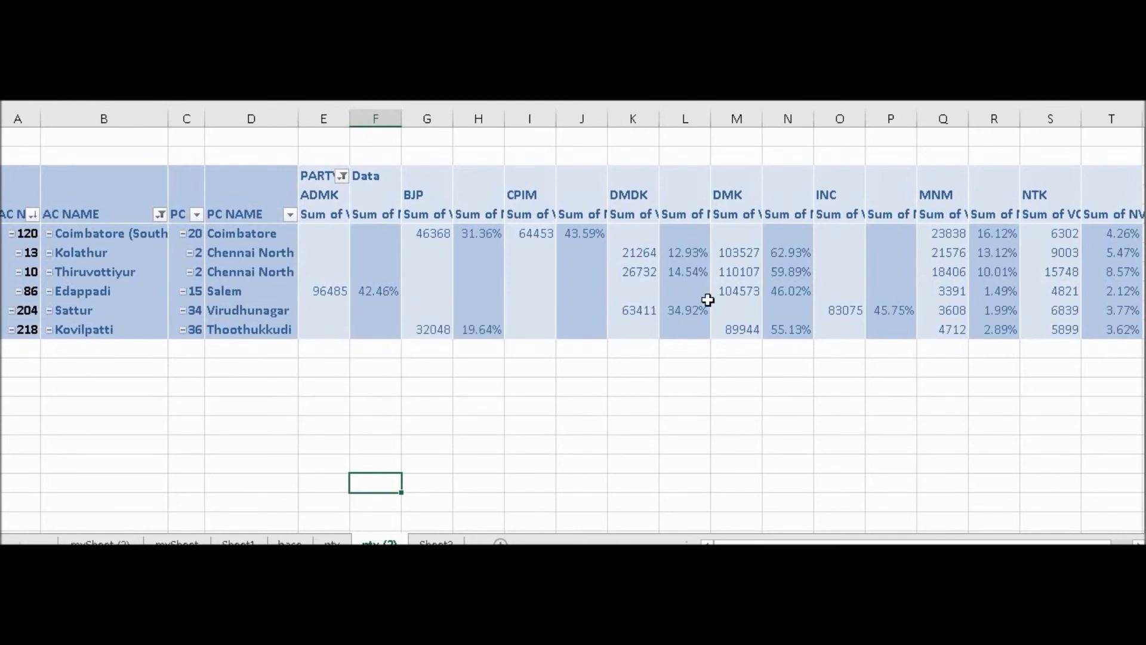
pyautogui.moveTo(788, 296)
pyautogui.moveTo(379, 313)
pyautogui.moveTo(725, 303)
pyautogui.click(397, 448)
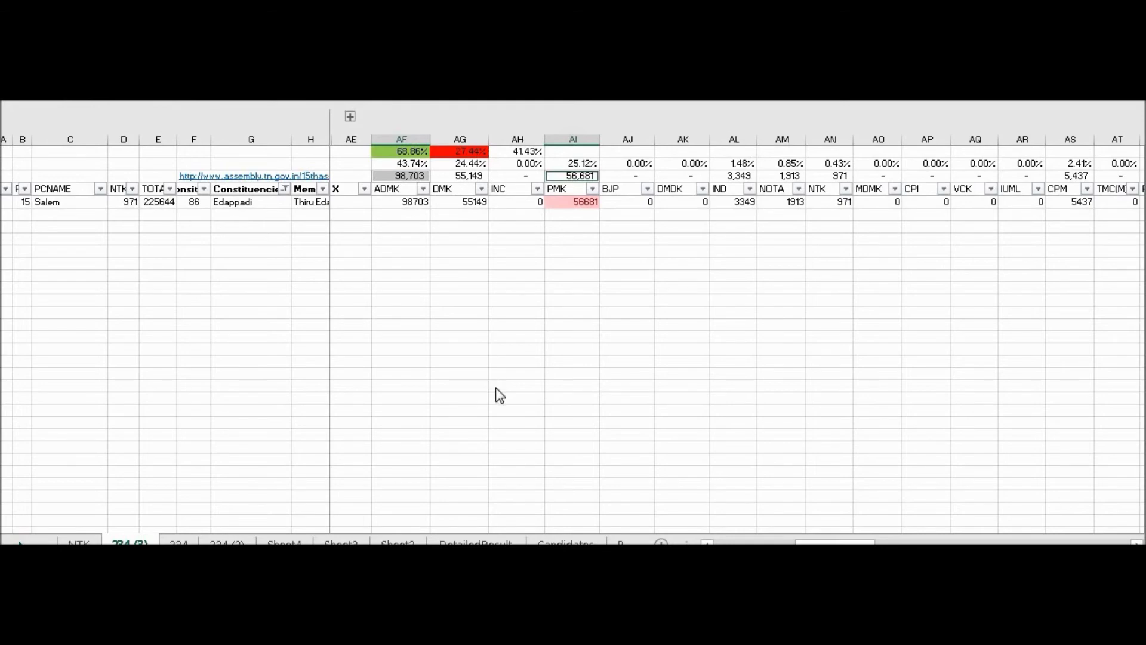
pyautogui.hotkey('ctrl', 'Tab')
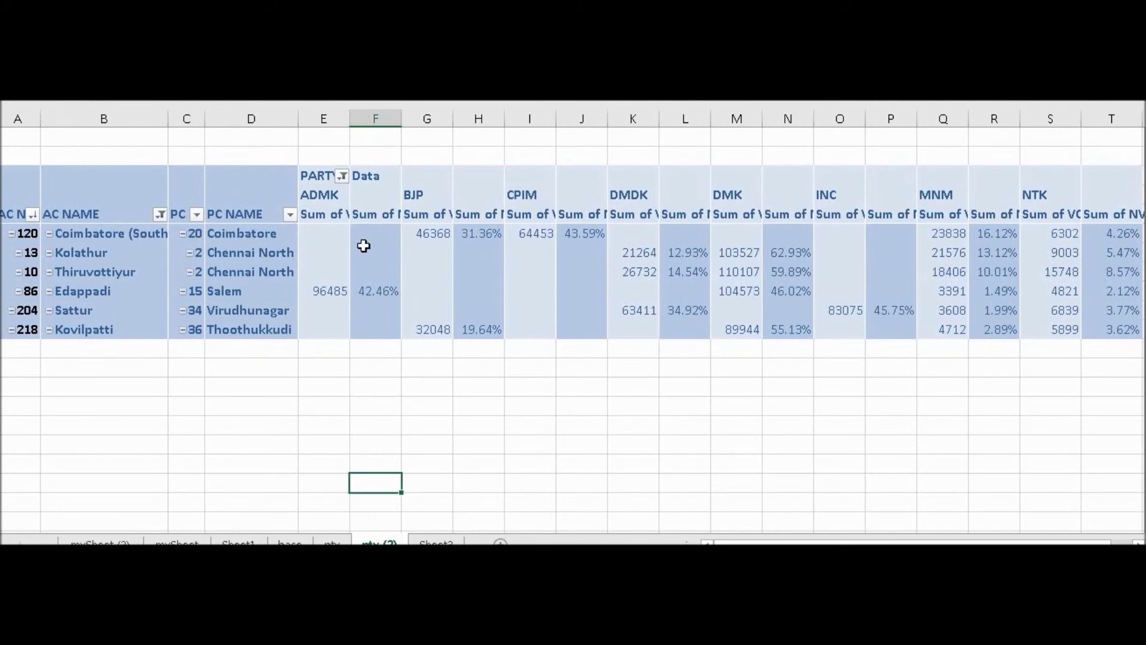
# Examine the party vote percentages for Coimbatore (South), Kolathur and Thiruvottiyur on the pty (2) sheet.
pyautogui.moveTo(363, 246)
pyautogui.moveTo(1056, 256)
pyautogui.moveTo(999, 237)
pyautogui.moveTo(594, 236)
pyautogui.moveTo(806, 257)
pyautogui.moveTo(1005, 263)
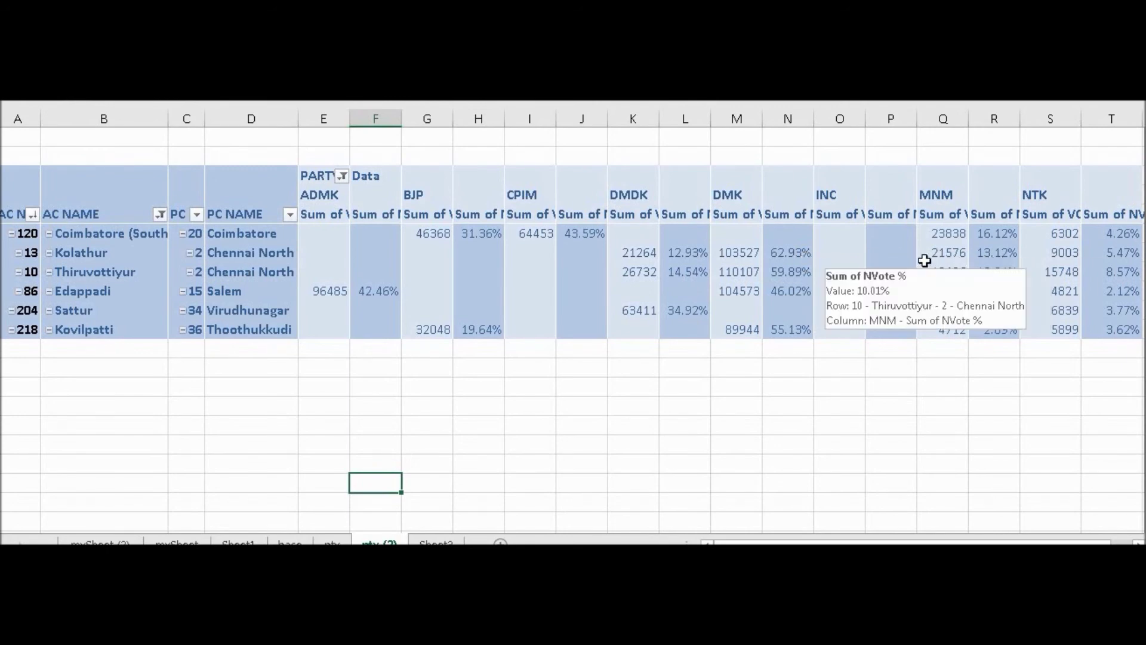
pyautogui.moveTo(653, 258)
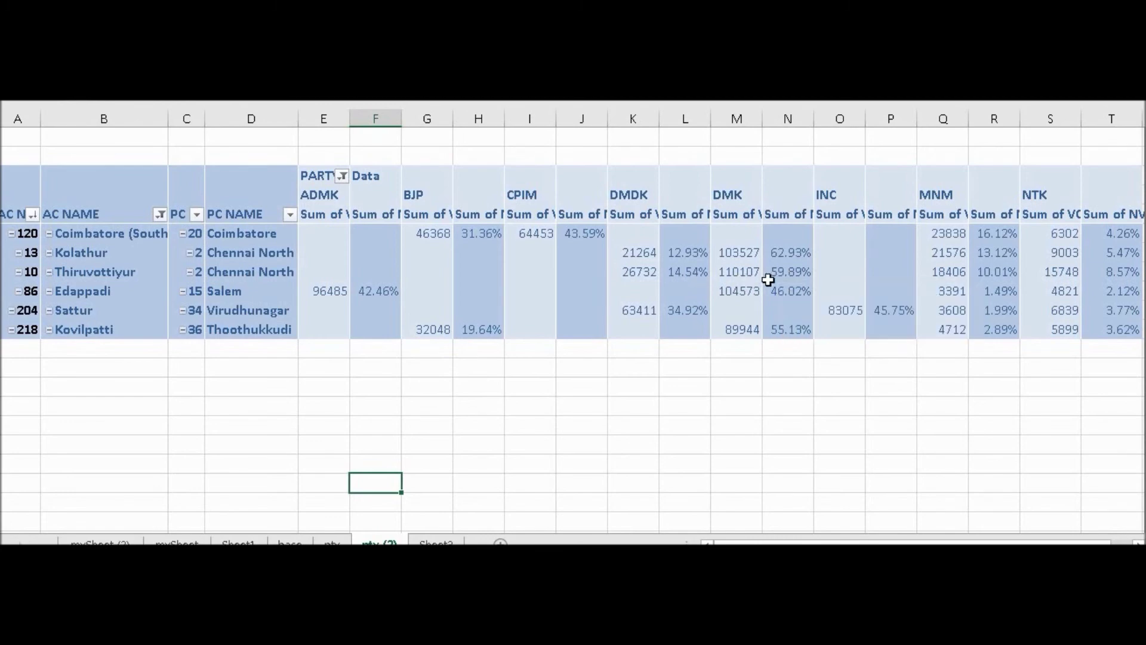
pyautogui.moveTo(798, 279)
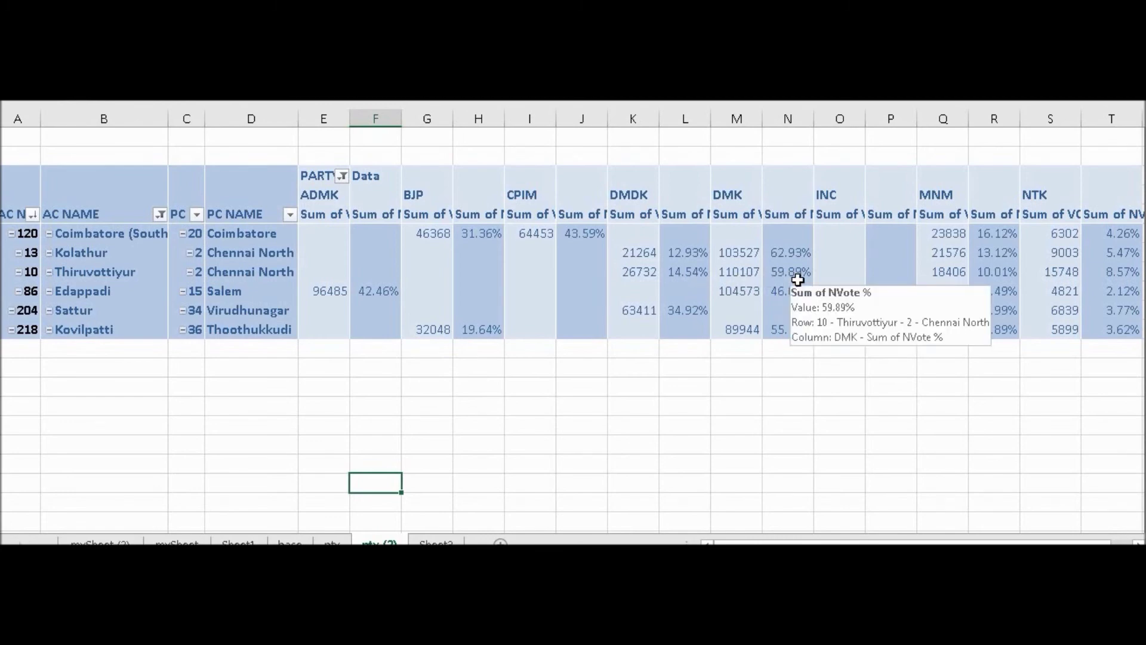
pyautogui.moveTo(1108, 277)
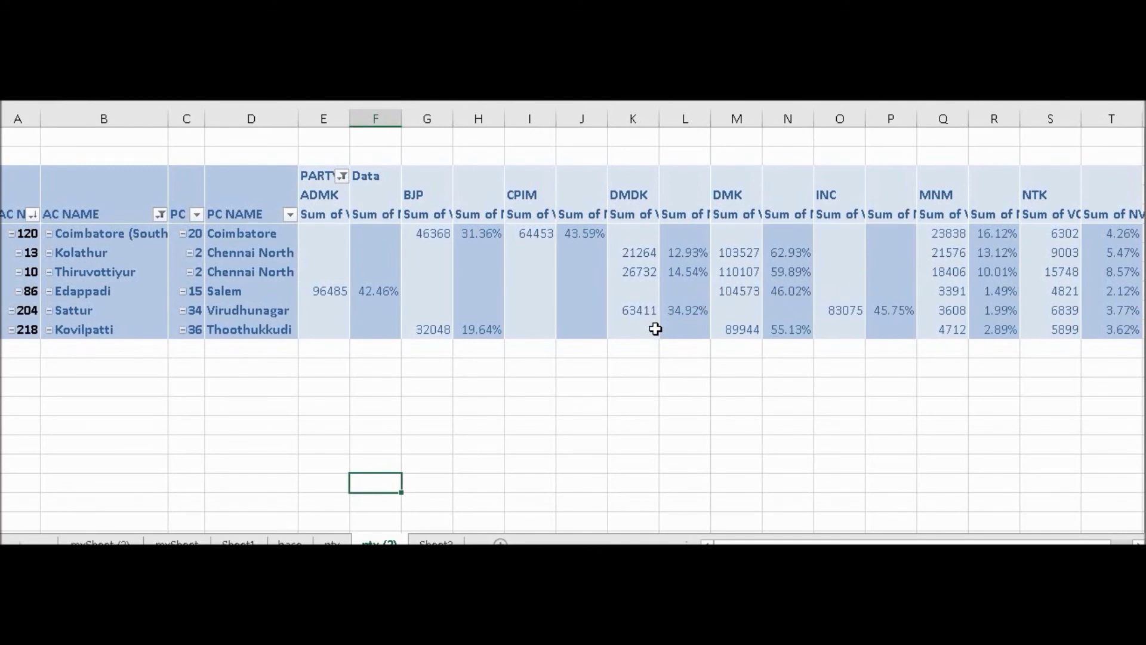
# Check the Sattur and Kovilpatti vote shares against the independent's results on mySheet, and return to the CM candidates table.
pyautogui.moveTo(880, 323)
pyautogui.moveTo(463, 336)
pyautogui.click(191, 543)
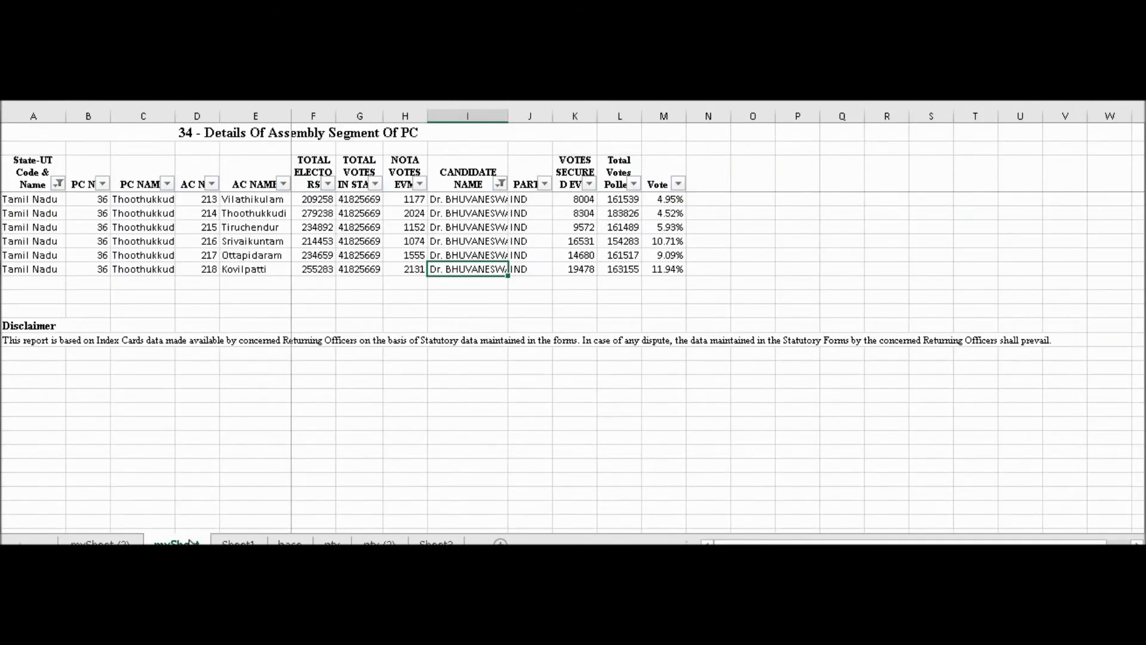
pyautogui.click(428, 541)
pyautogui.hotkey('ctrl', 'pageup')
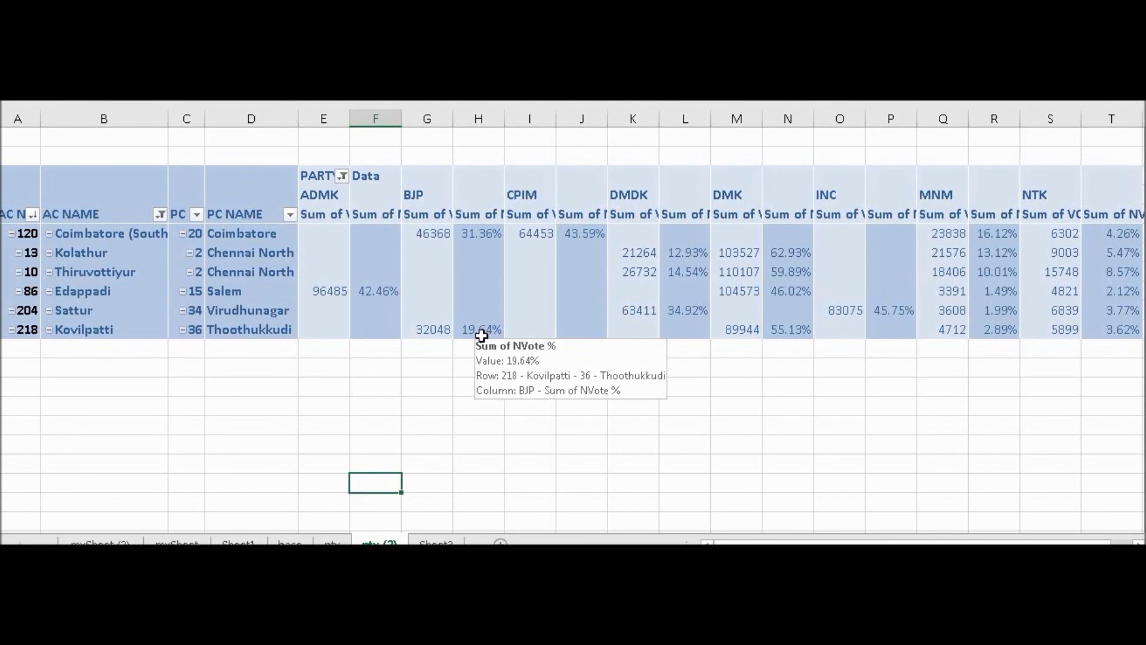
pyautogui.click(436, 542)
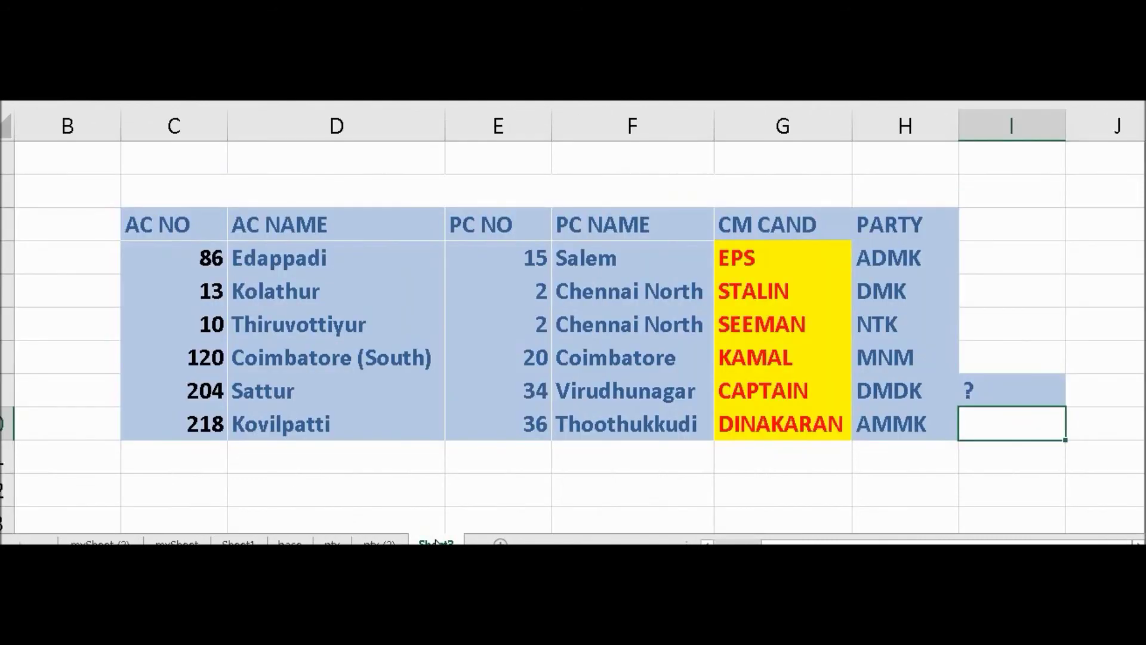